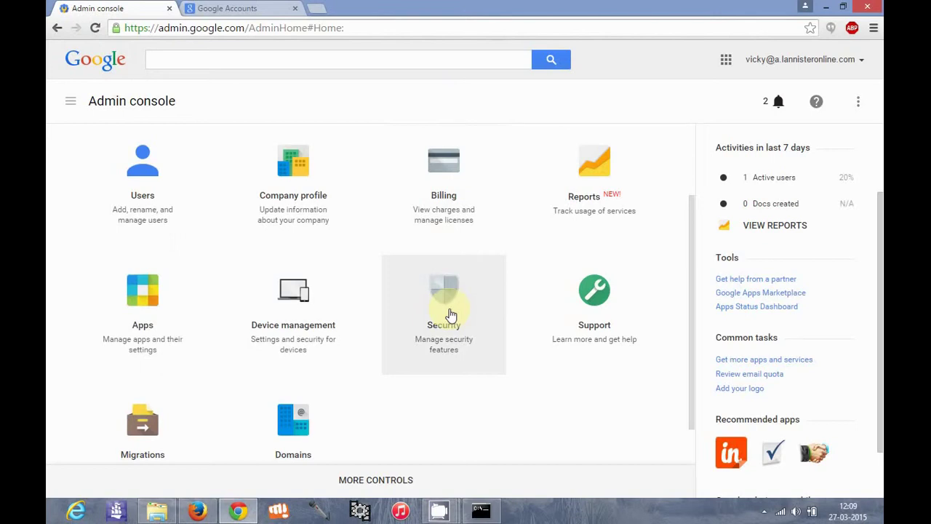
# Step: Open the basic security settings and allow users to turn on 2-step verification
pyautogui.click(451, 314)
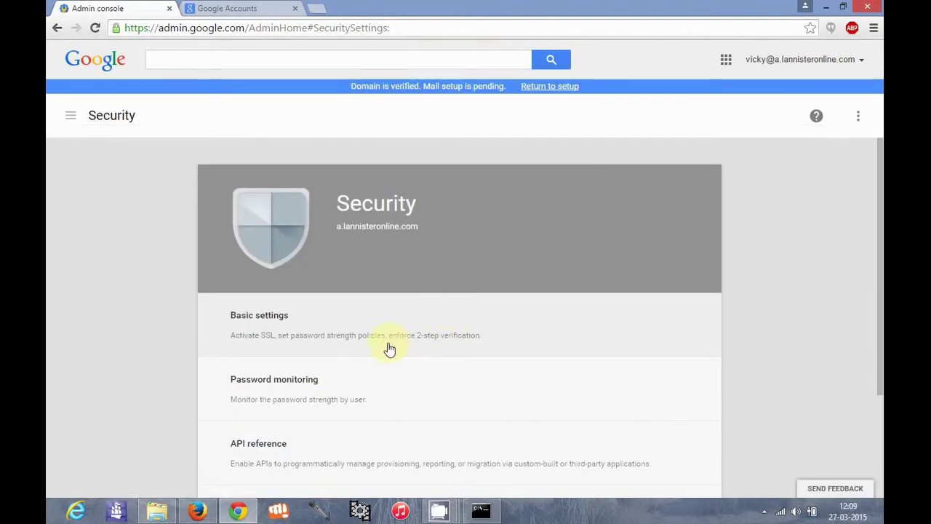
pyautogui.click(325, 329)
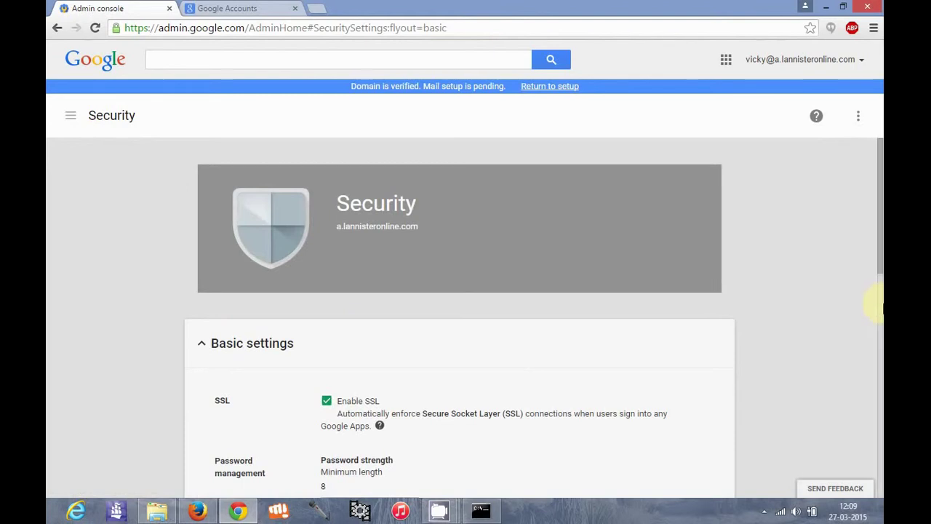
pyautogui.click(879, 306)
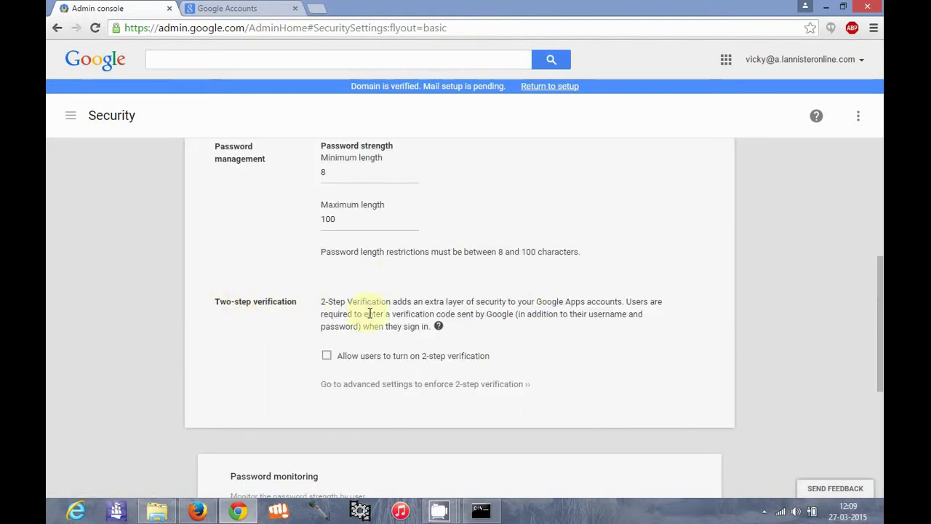
pyautogui.click(327, 356)
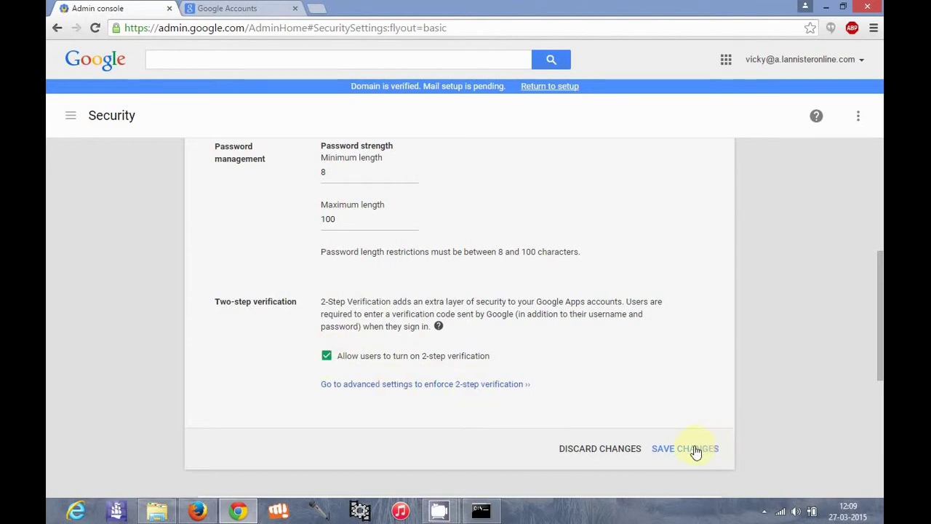
# Step: Go to the advanced settings for enforcing 2-step verification, leaving the basic settings without saving
pyautogui.press('super+c')
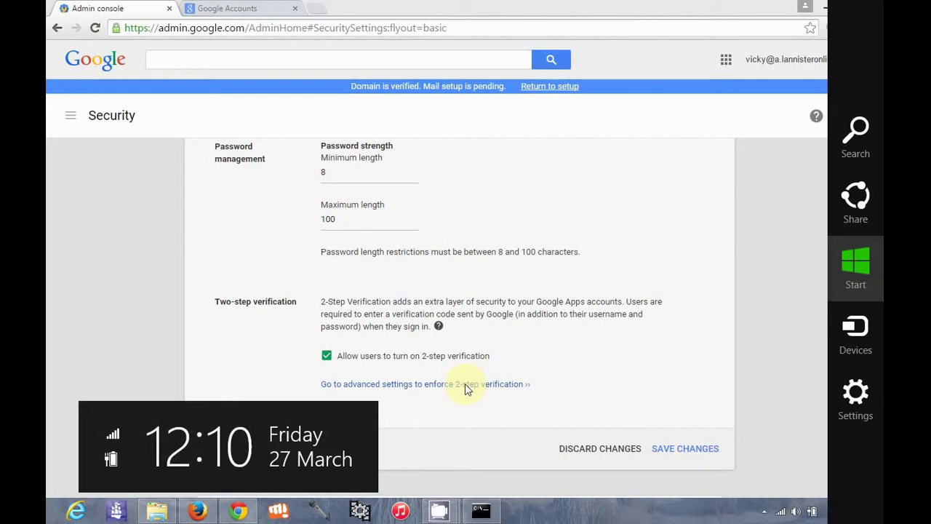
pyautogui.press('Escape')
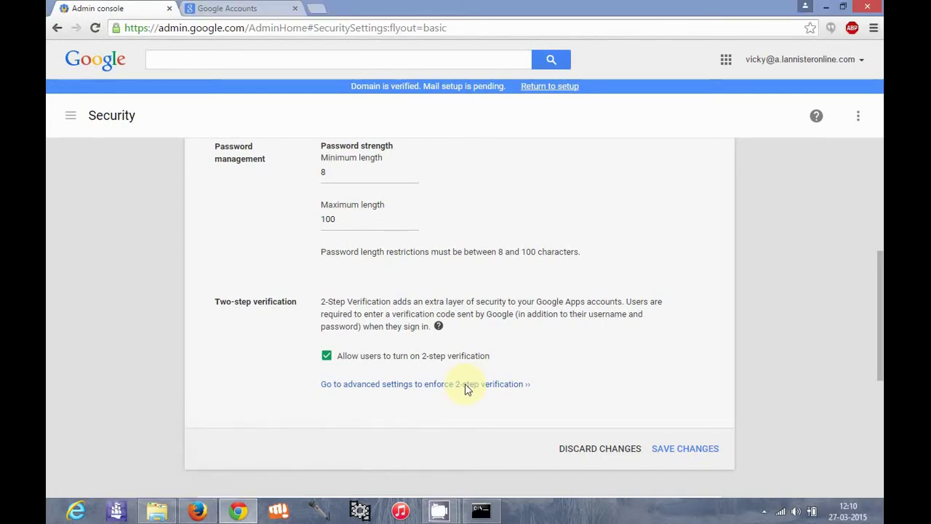
pyautogui.click(421, 387)
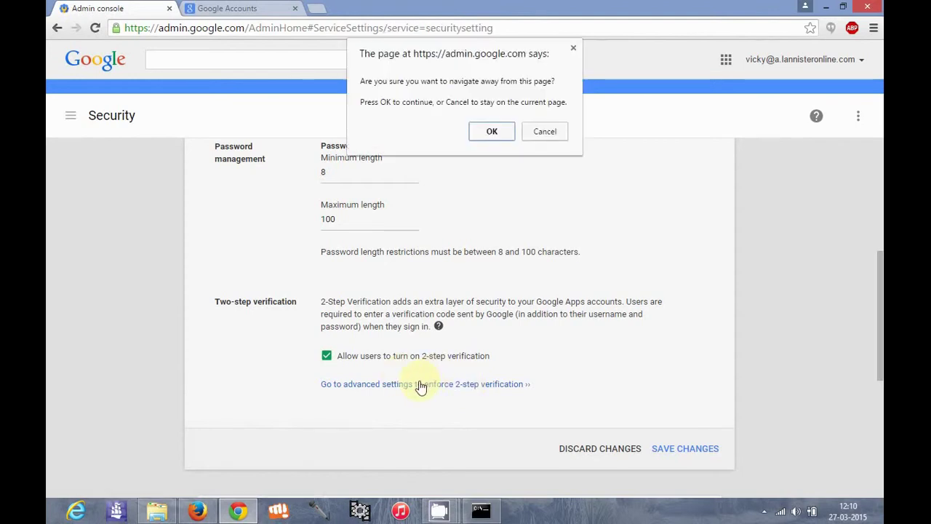
pyautogui.click(492, 132)
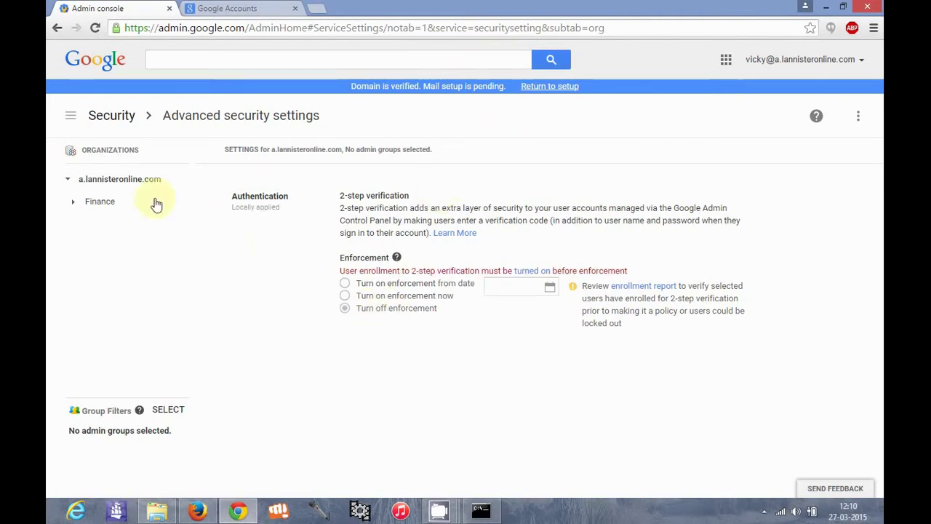
# Step: View the 2-step verification enforcement settings of the Finance organization, and return to the top-level organization
pyautogui.moveTo(150, 204); pyautogui.dragTo(120, 221)
pyautogui.click(105, 210)
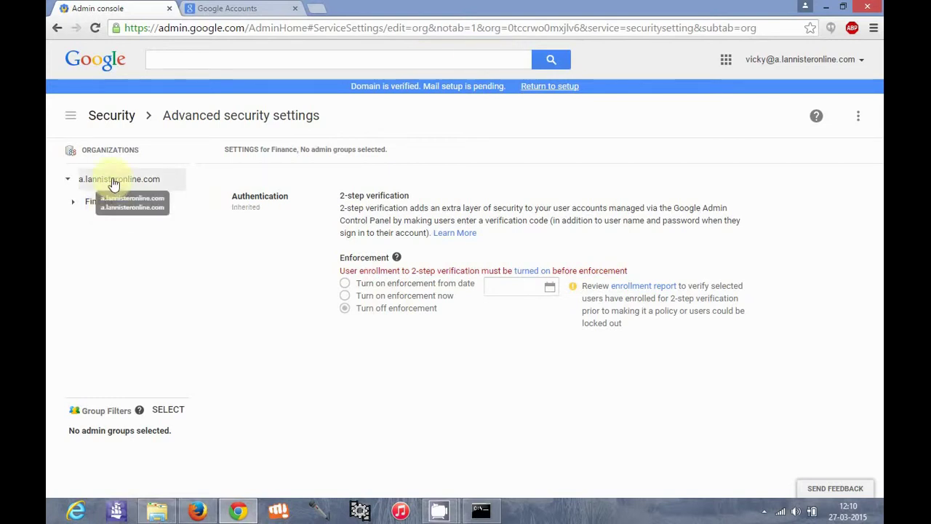
pyautogui.click(114, 182)
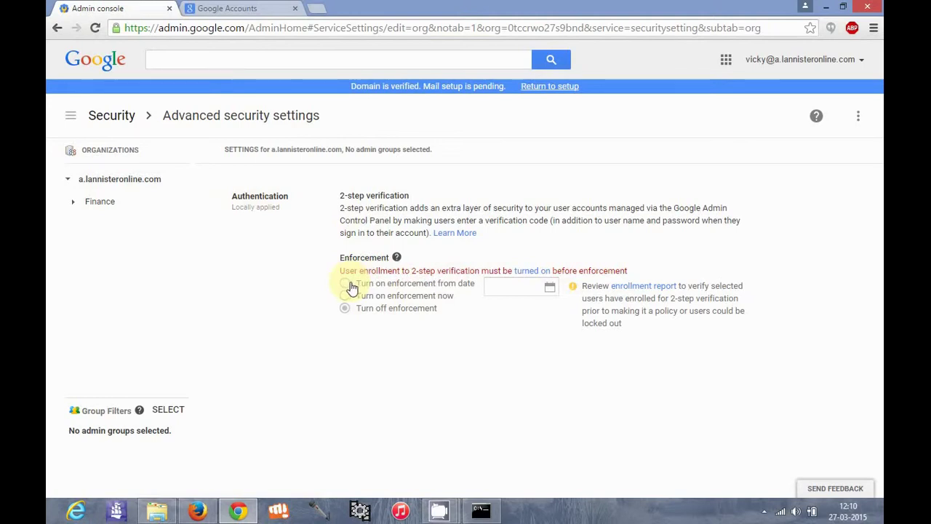
# Step: Return to the basic security settings, allow users to turn on 2-step verification, and save the changes
pyautogui.click(522, 277)
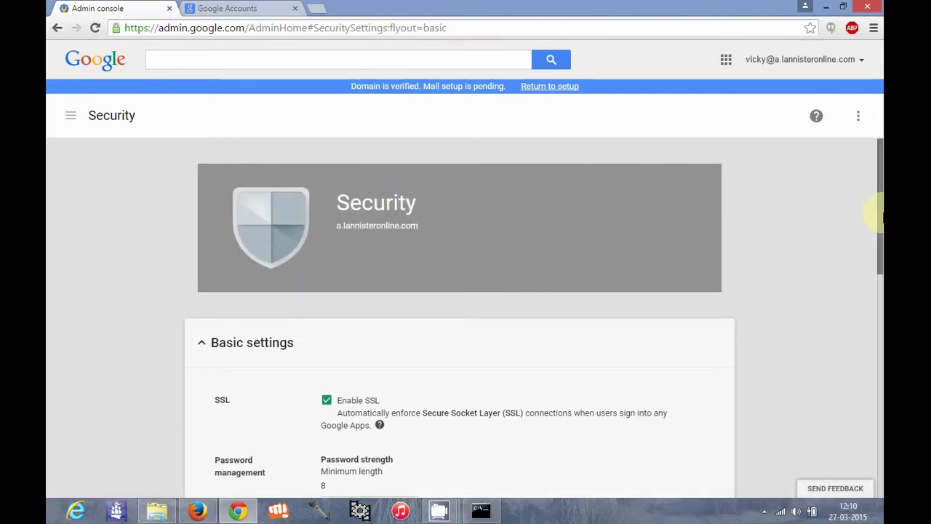
pyautogui.click(879, 291)
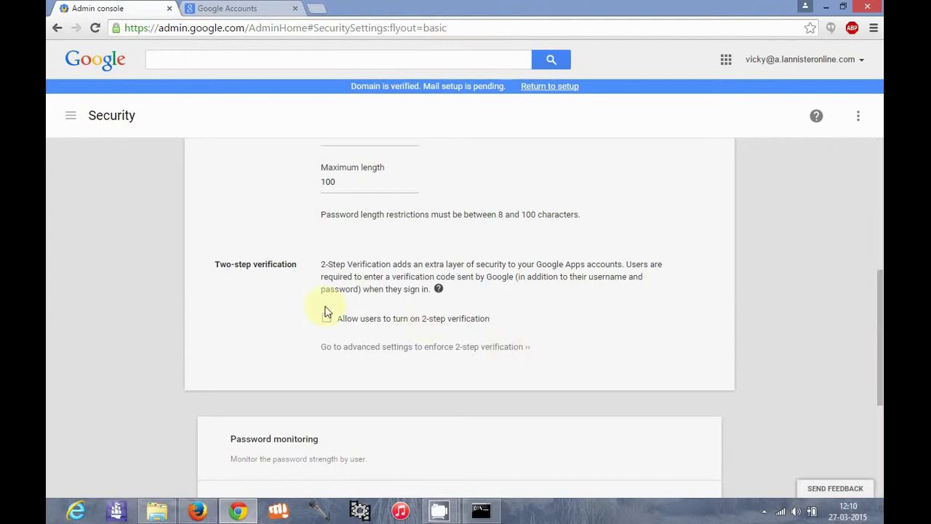
pyautogui.click(328, 320)
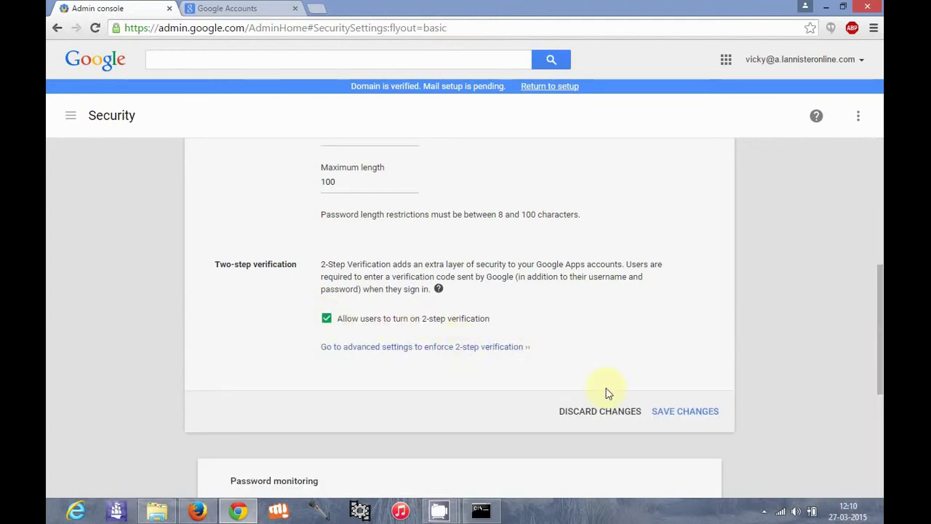
pyautogui.click(698, 419)
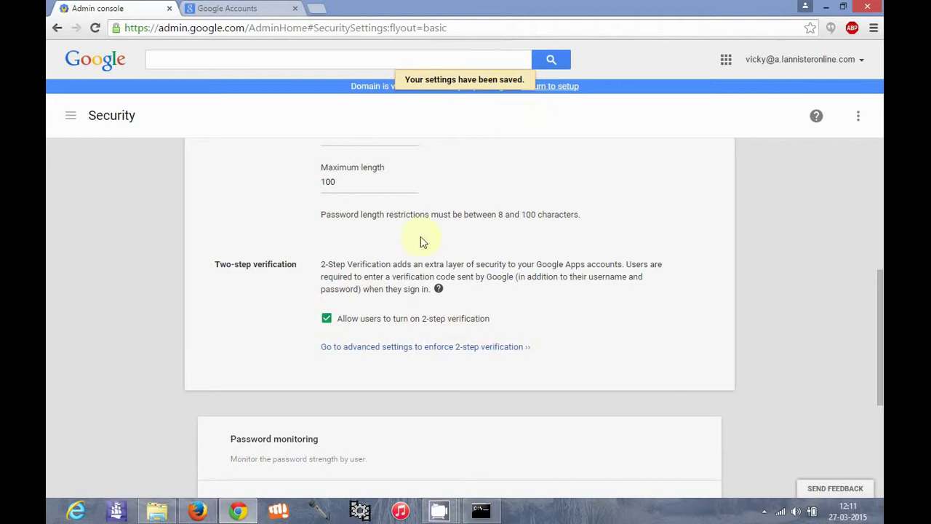
# Step: Try to turn on 2-step verification enforcement now for the top-level organization in the advanced security settings
pyautogui.click(379, 352)
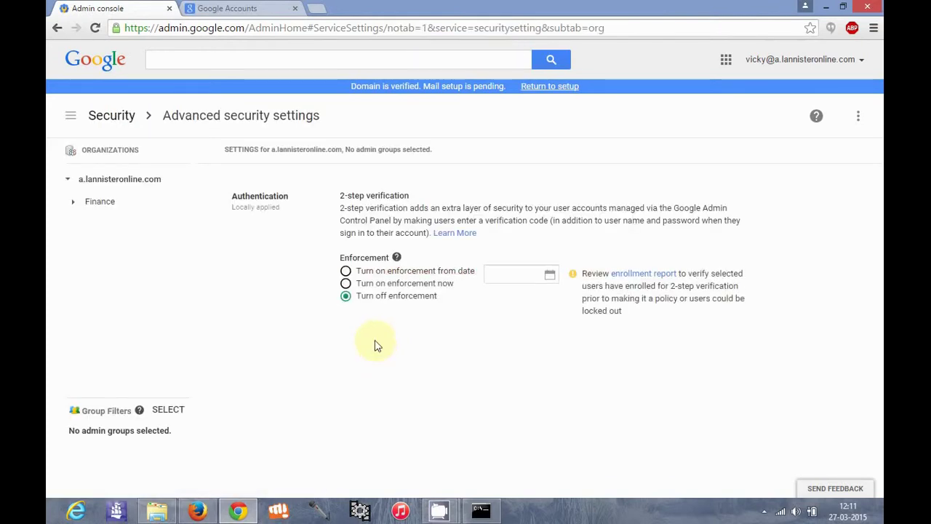
pyautogui.click(346, 272)
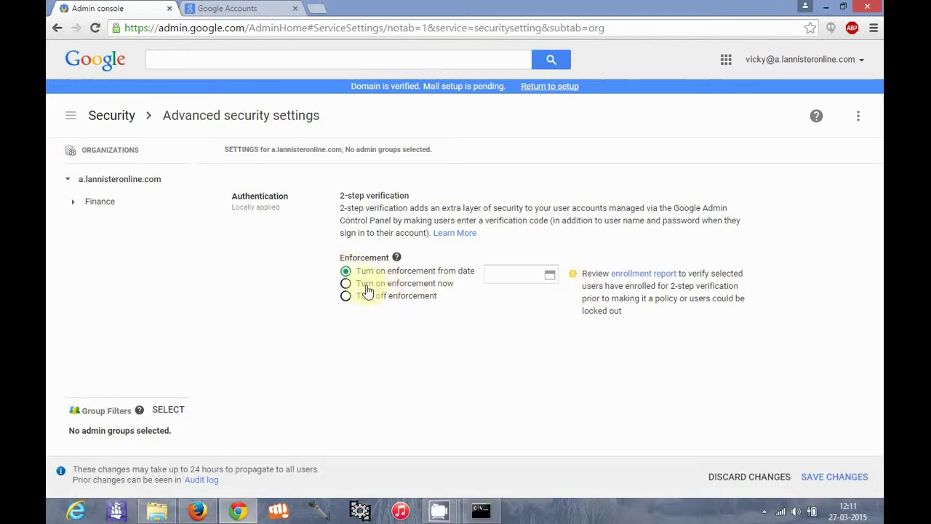
pyautogui.click(351, 288)
pyautogui.click(834, 480)
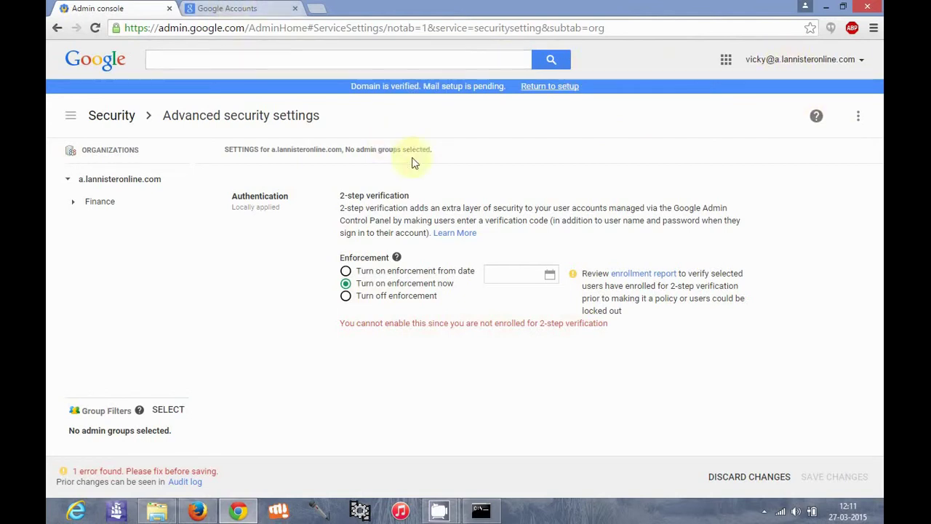
# Step: Switch to the Google Accounts page and reload accounts.google.com/SmsAuthConfig for the administrator's own account
pyautogui.click(266, 8)
pyautogui.click(252, 29)
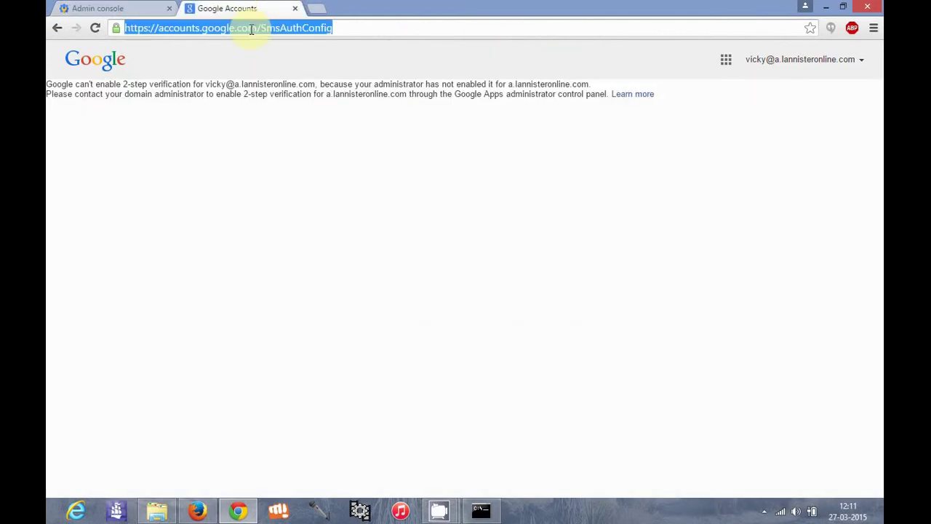
pyautogui.press('Return')
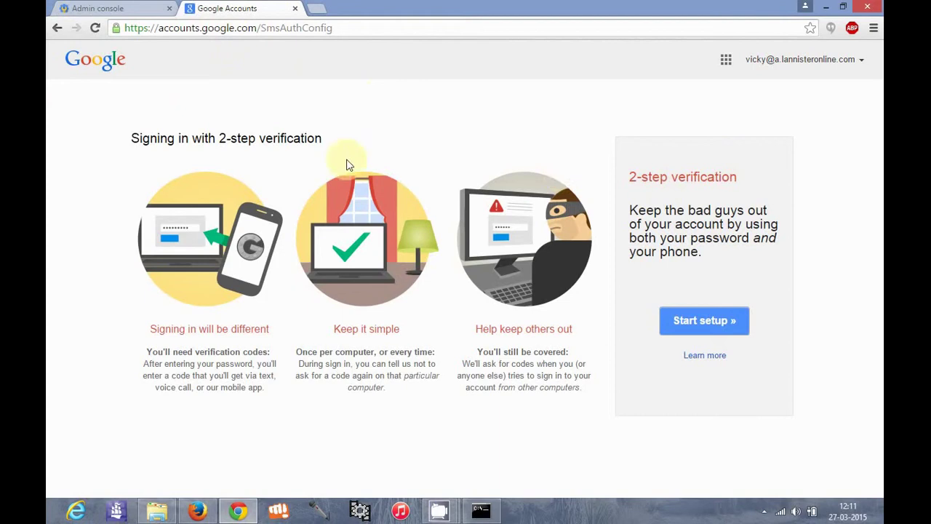
# Step: Start the 2-step verification setup and re-enter the account password to sign in
pyautogui.click(720, 319)
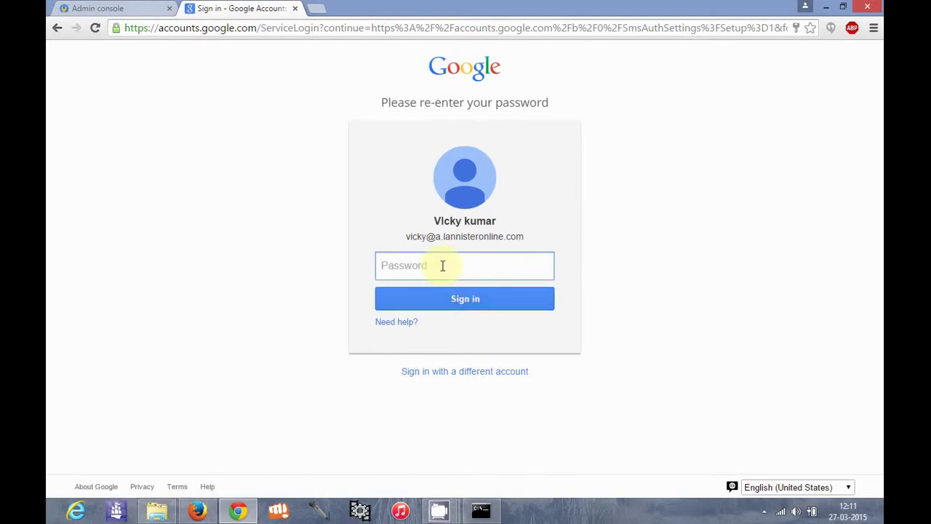
pyautogui.write('************')
pyautogui.click(451, 297)
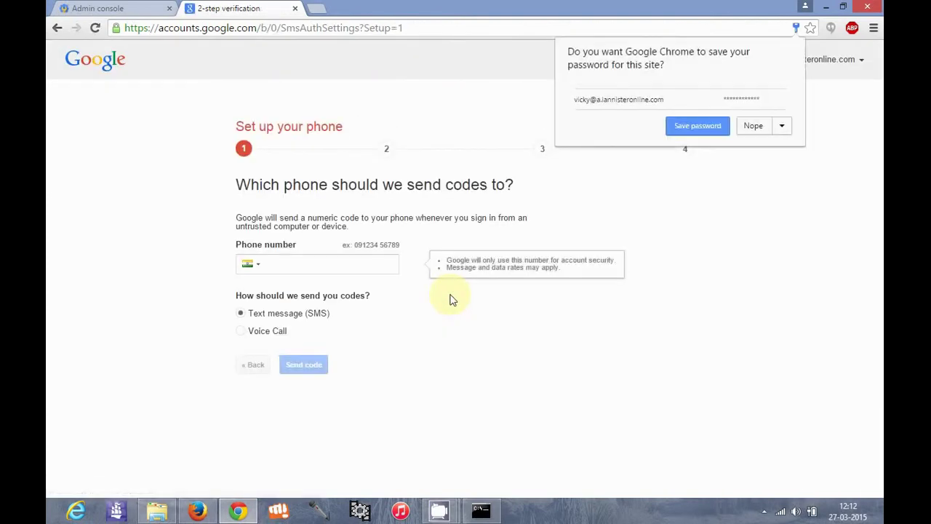
# Step: Dismiss the password-saving prompt and examine the country codes offered for the phone number
pyautogui.click(405, 305)
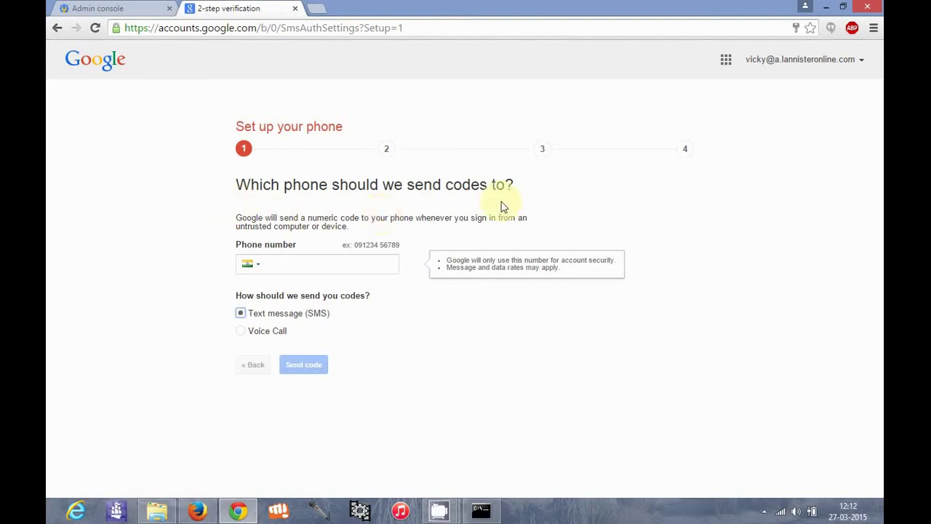
pyautogui.click(309, 262)
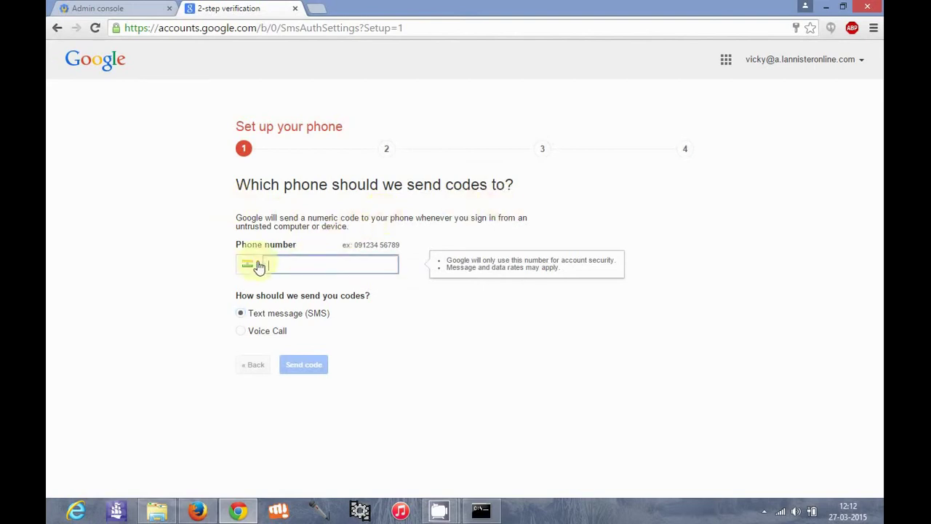
pyautogui.click(252, 266)
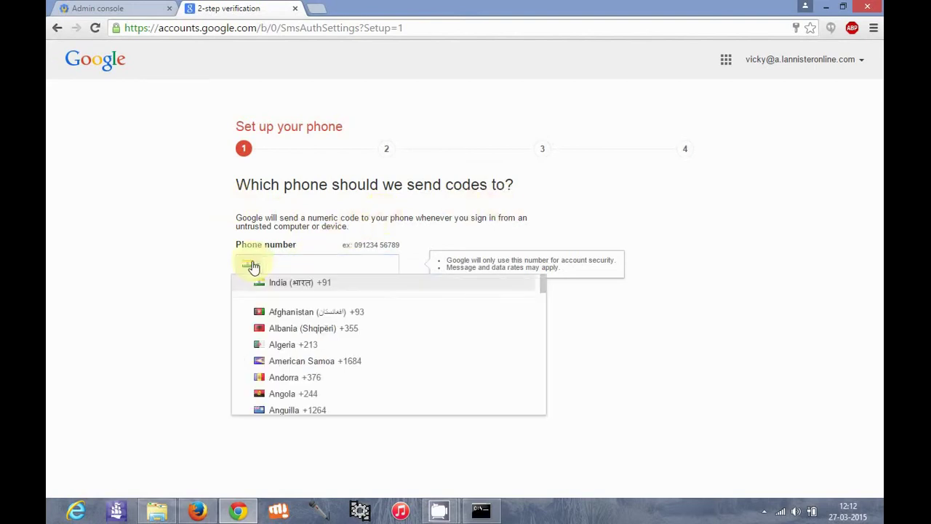
pyautogui.click(305, 260)
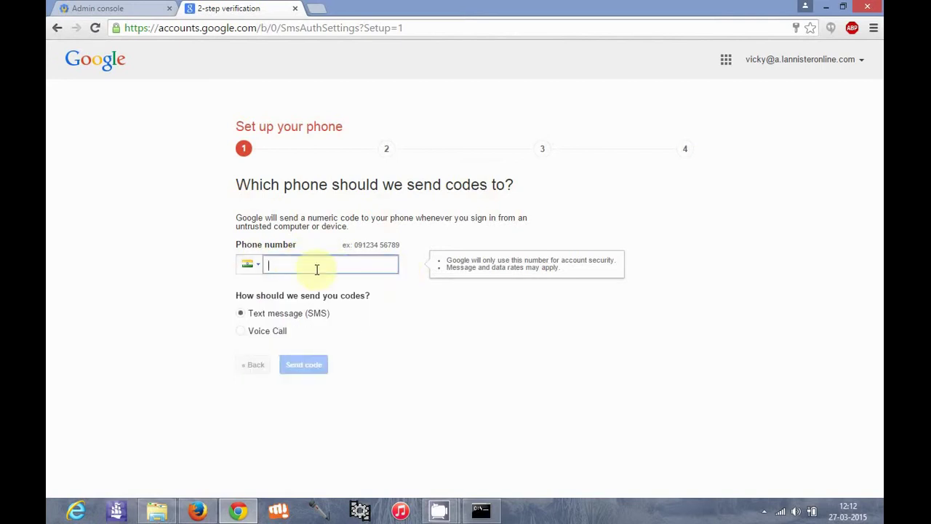
# Step: Try Voice Call for receiving codes, switch back to Text message (SMS), and go to the phone number field
pyautogui.click(269, 336)
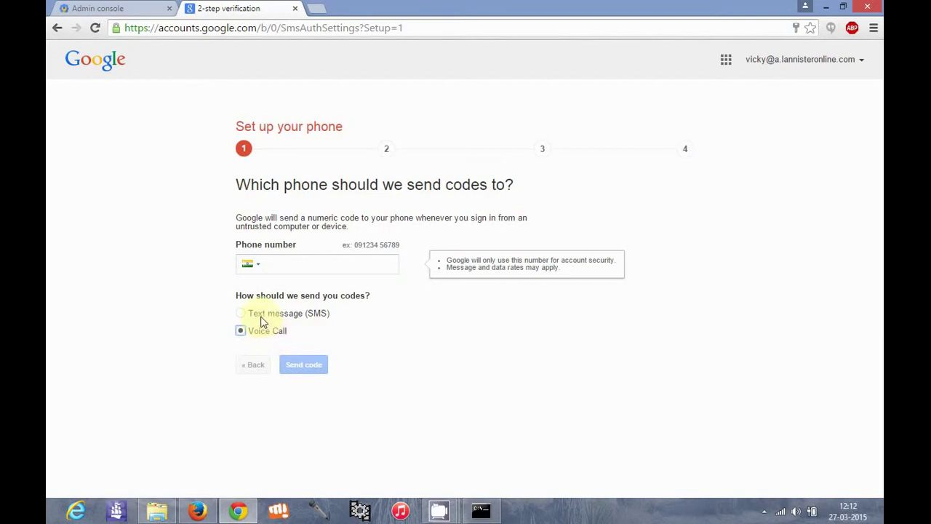
pyautogui.click(261, 317)
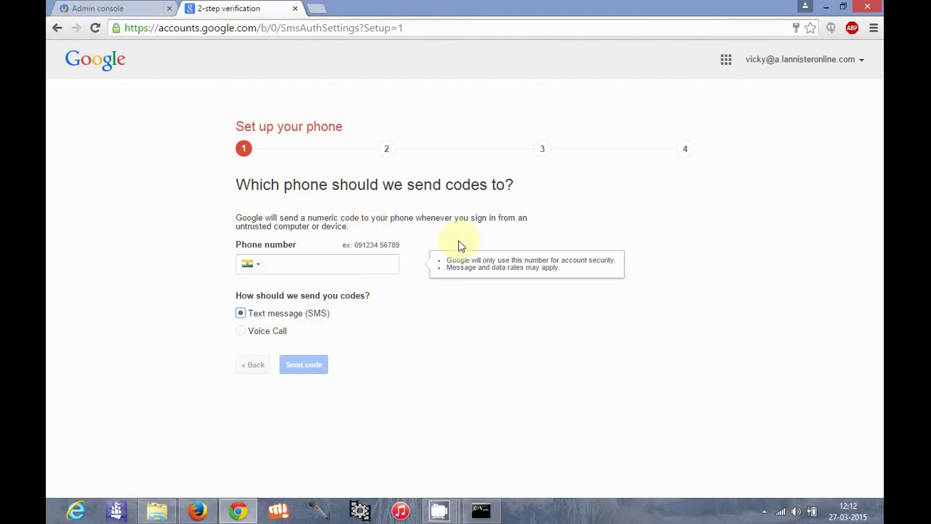
pyautogui.click(391, 264)
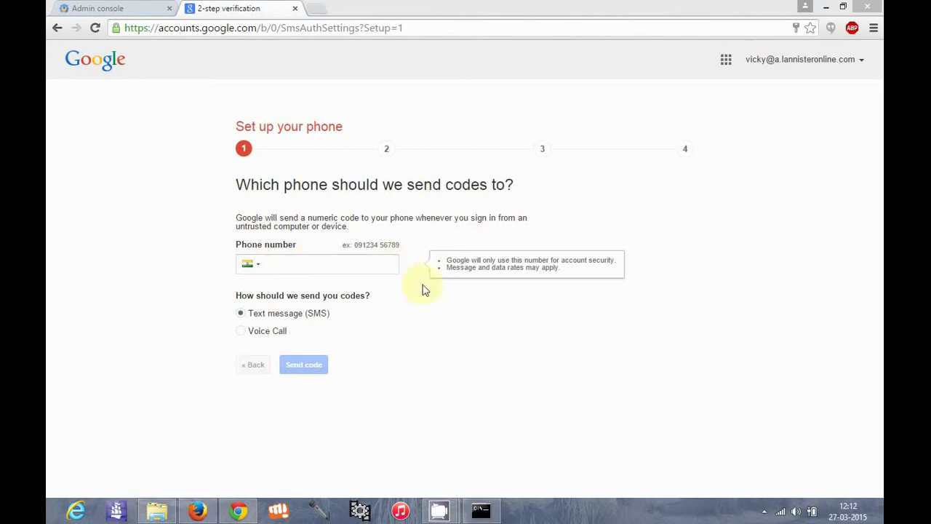
pyautogui.click(339, 268)
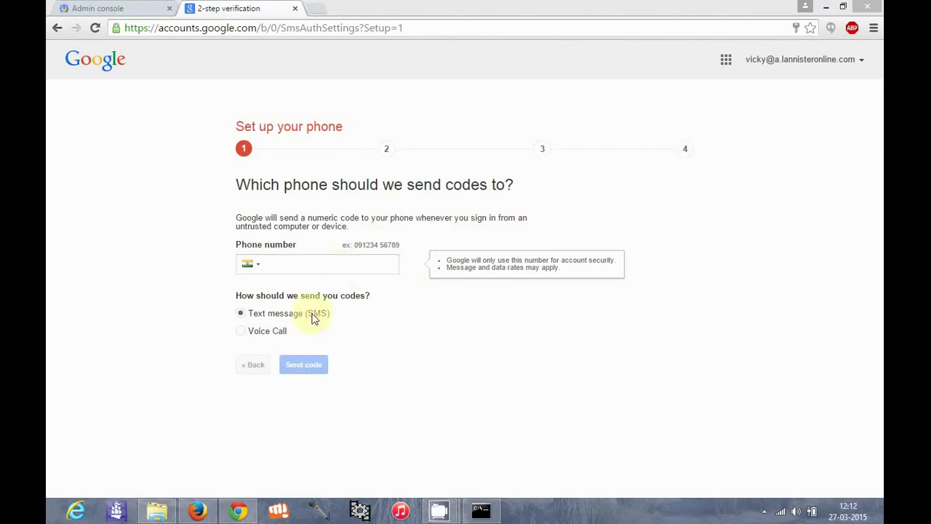